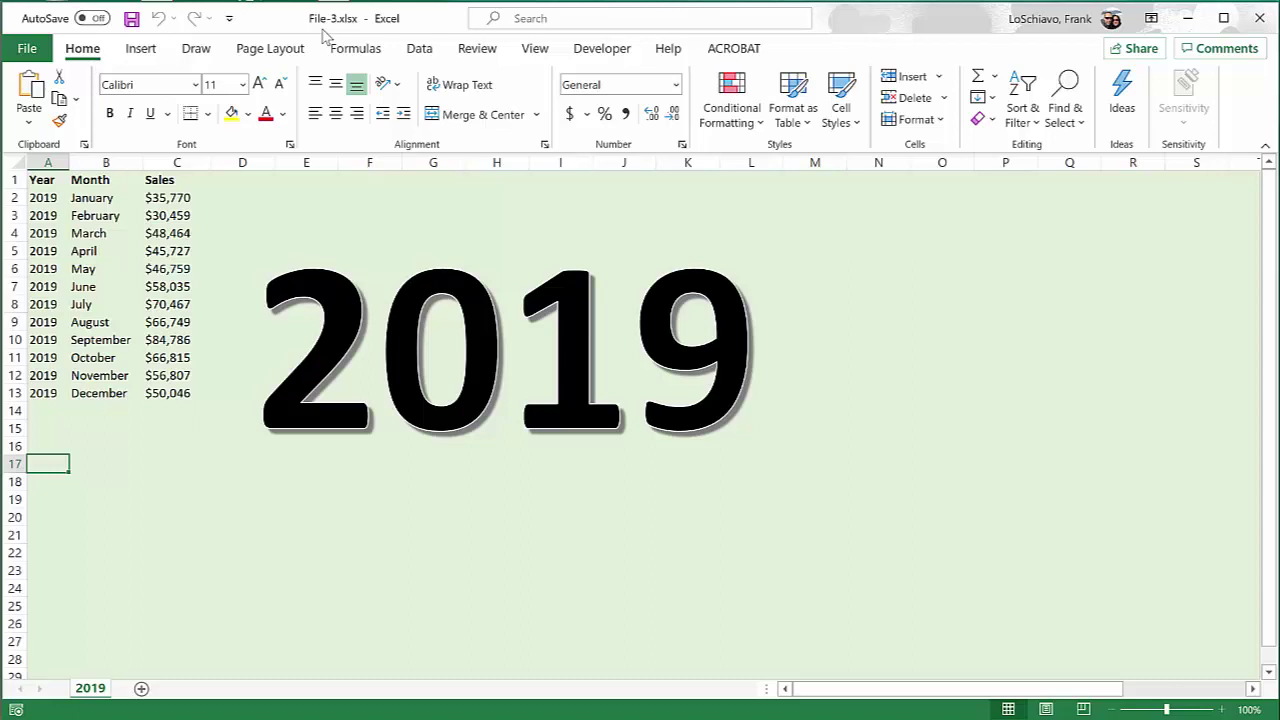
Step: Copy File-2's 2018 sheet into File-1.xlsx, placed at the end after the 2017 sheet
key("alt+Tab")
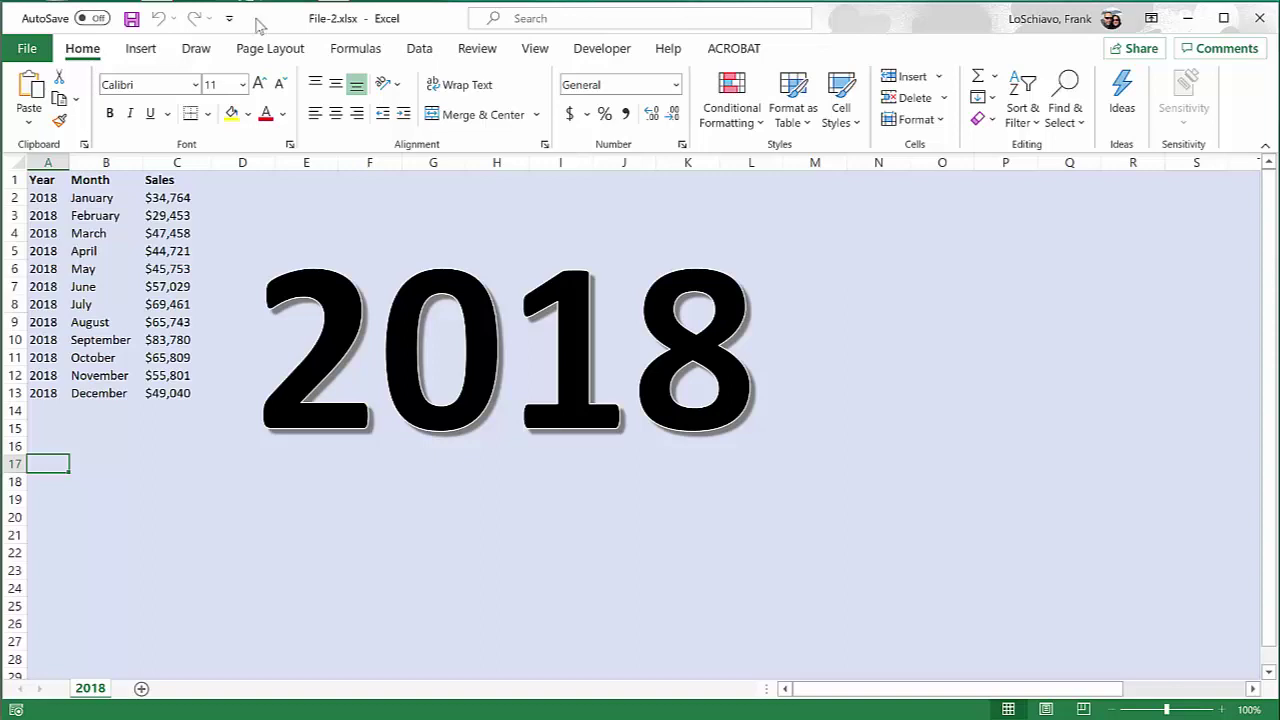
right_click(93, 694)
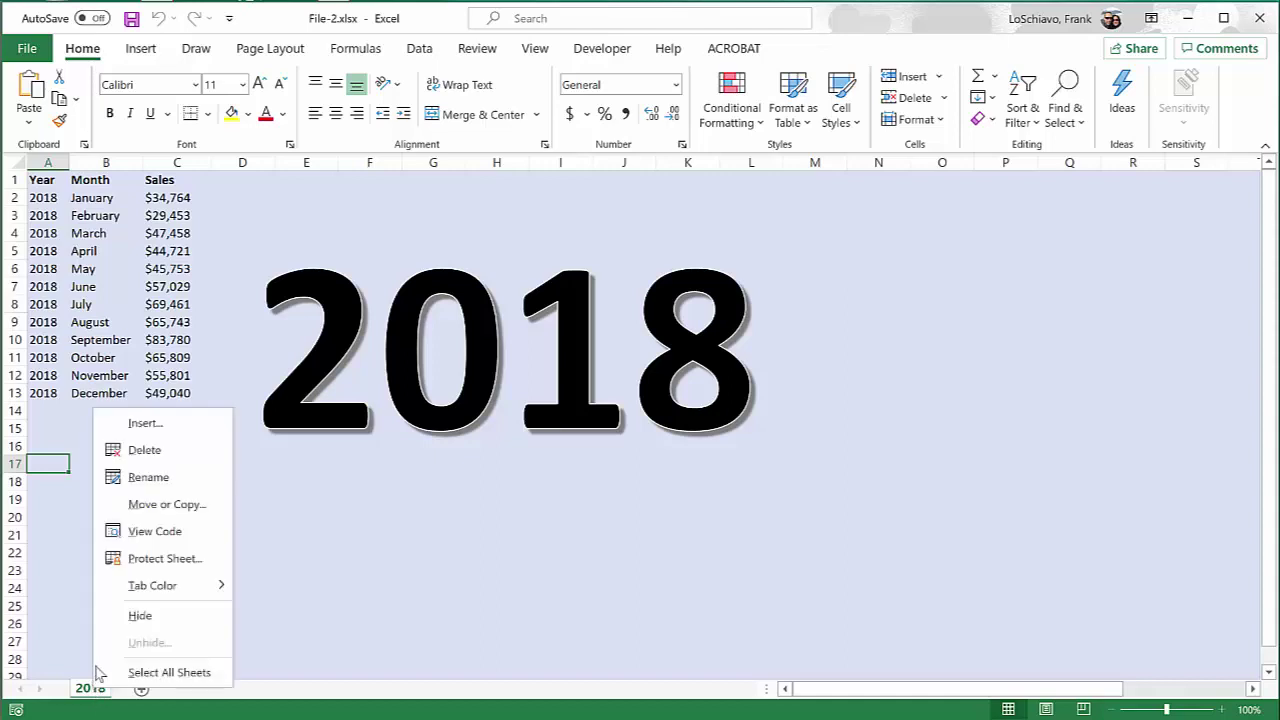
left_click(147, 505)
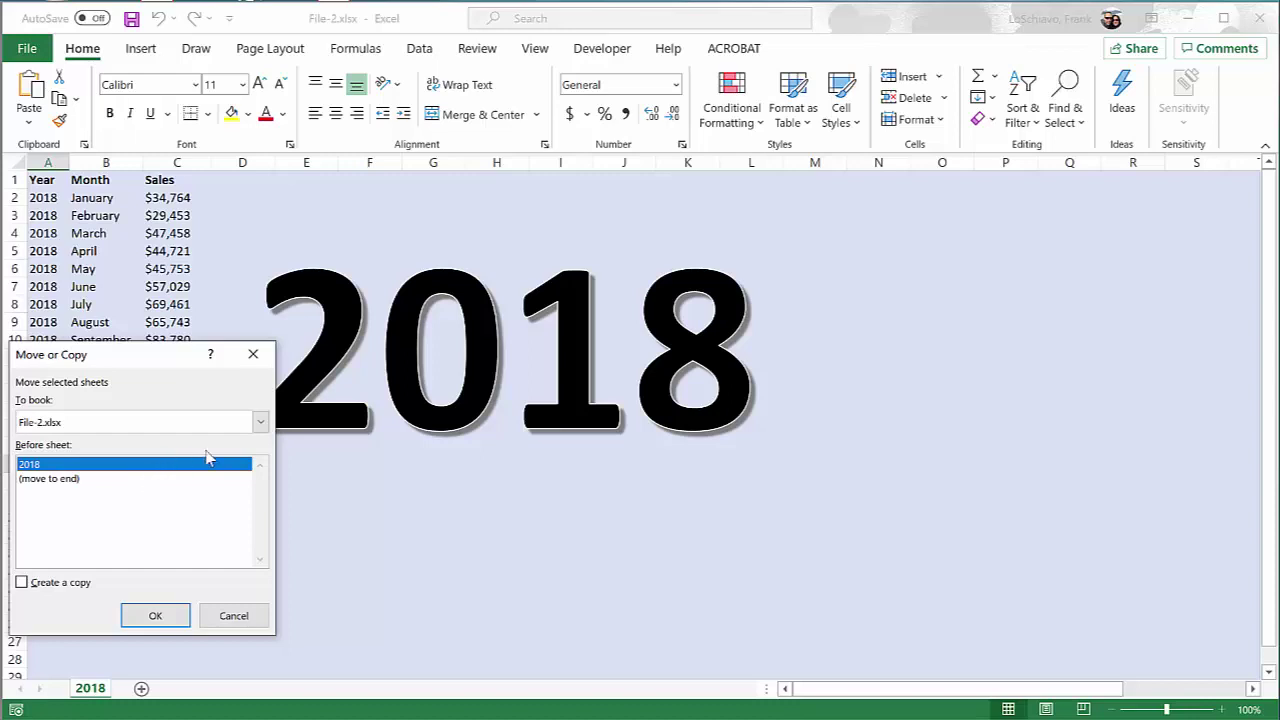
left_click(260, 423)
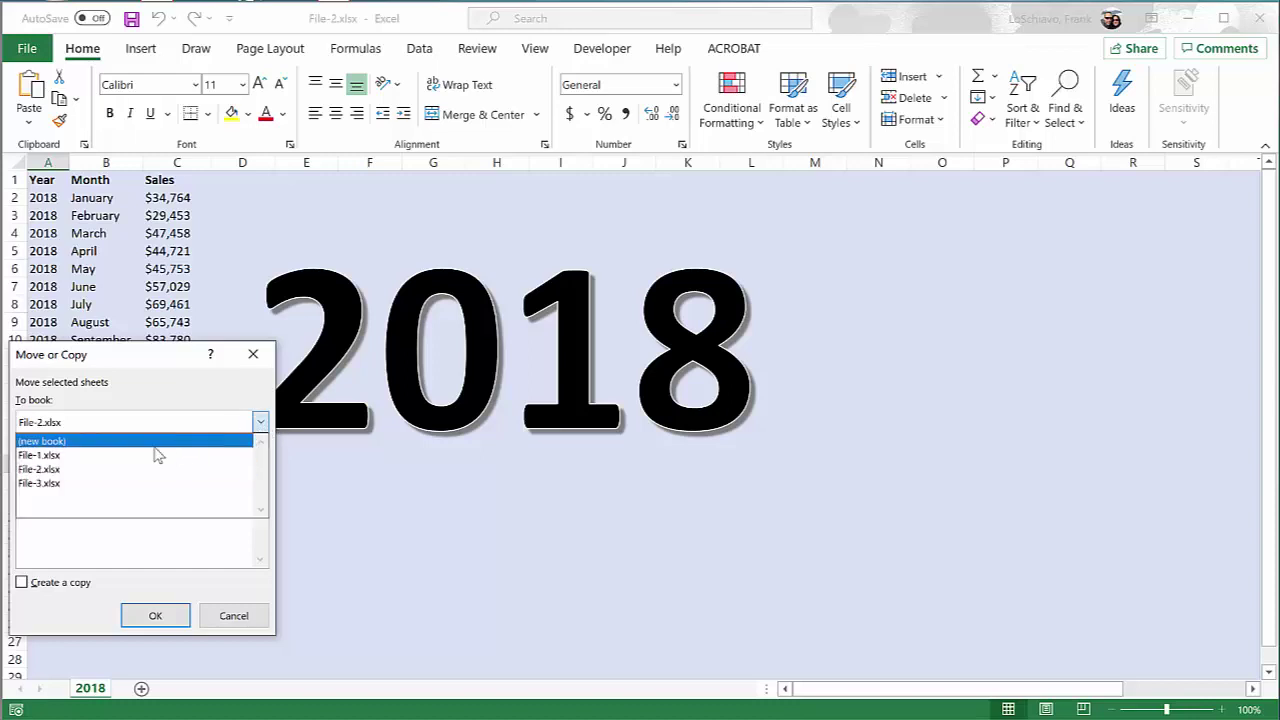
left_click(100, 456)
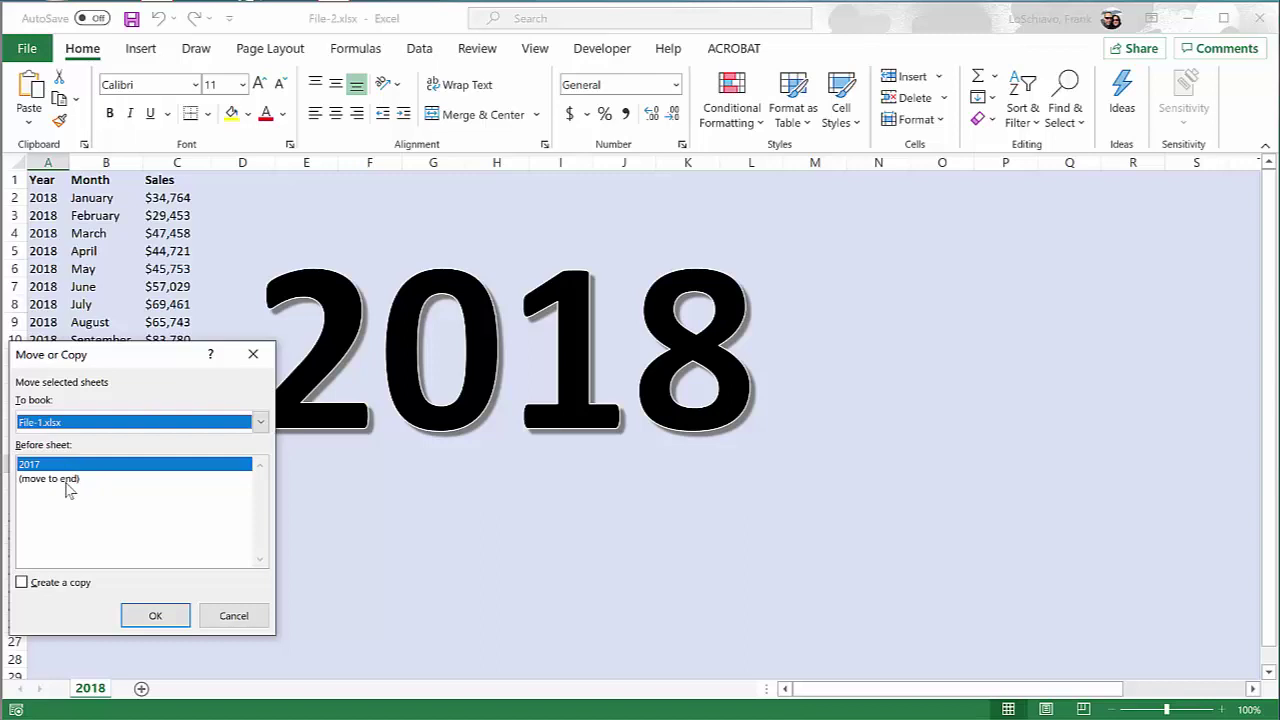
left_click(66, 480)
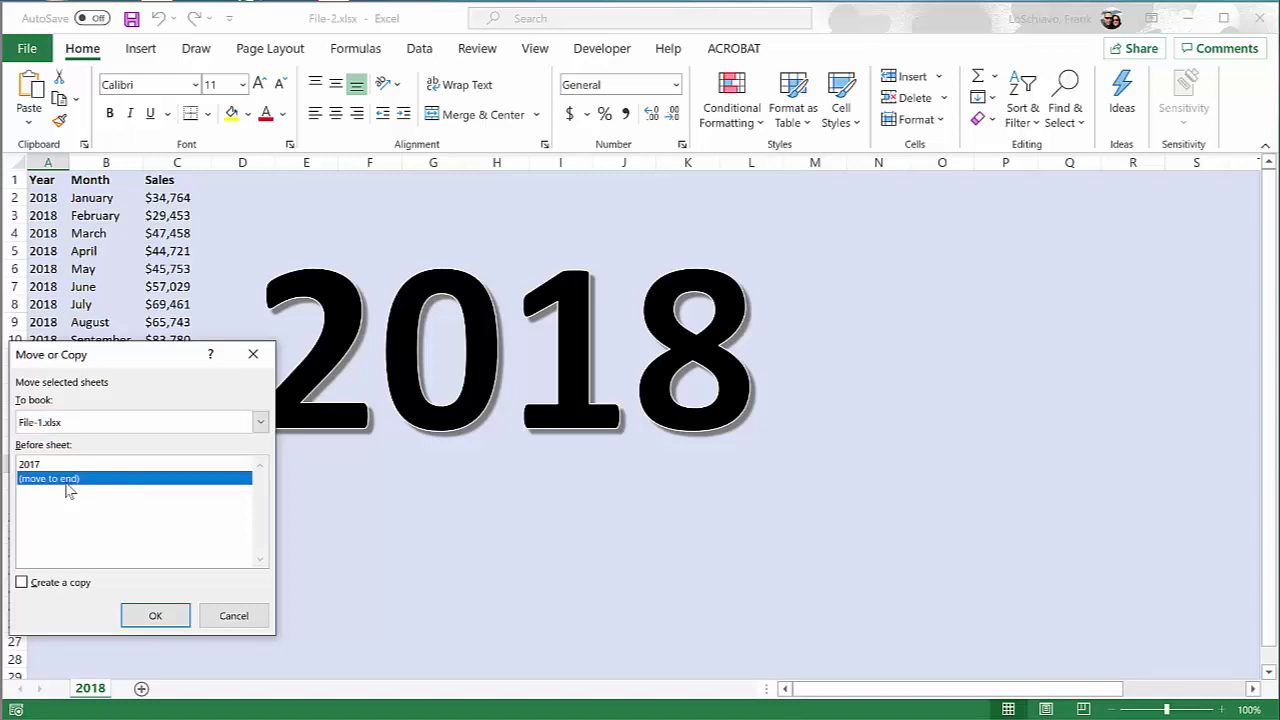
left_click(21, 583)
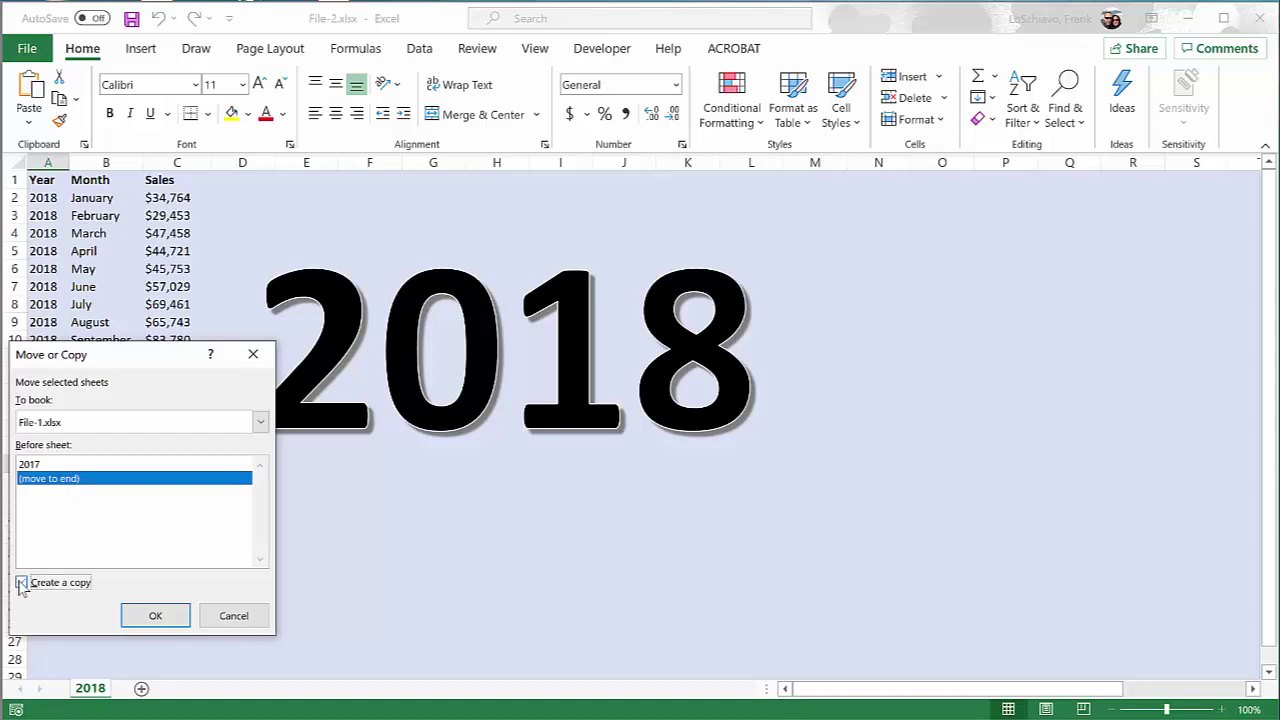
left_click(155, 616)
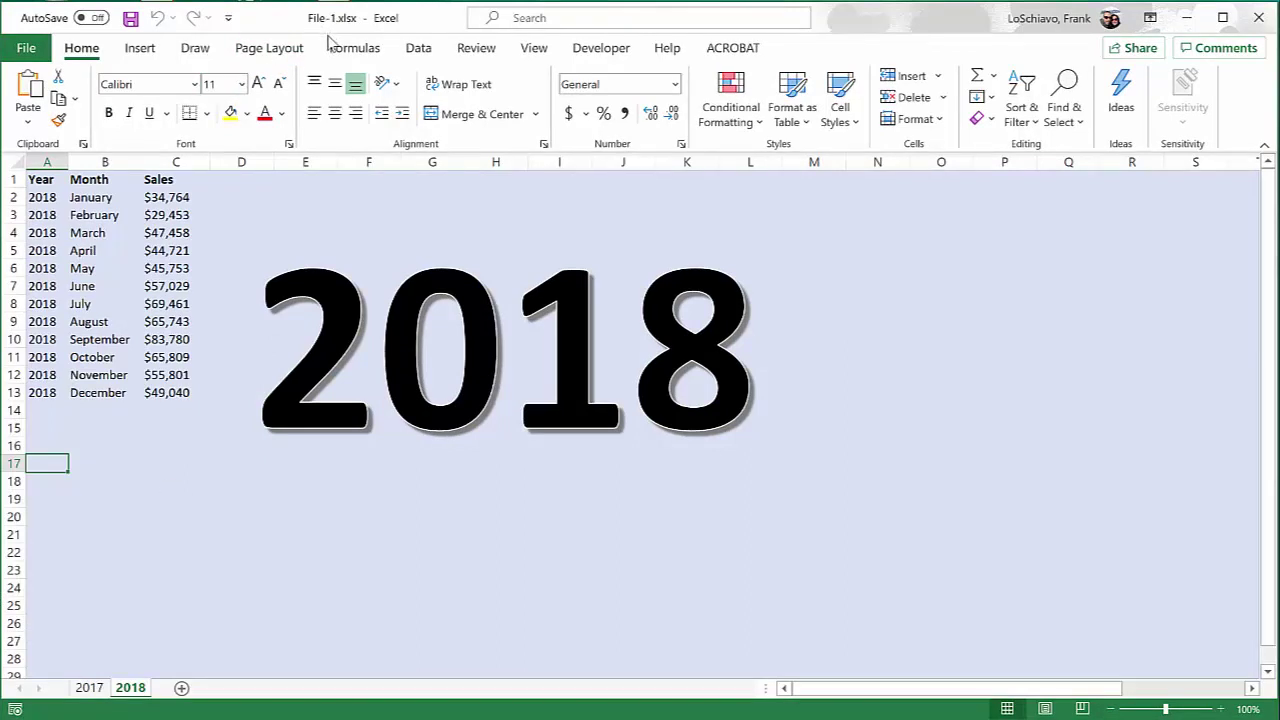
left_click(88, 688)
left_click(121, 690)
Step: Copy File-3's 2019 sheet into File-1.xlsx, placed at the end after 2017 and 2018
key("alt+Tab")
key("Tab")
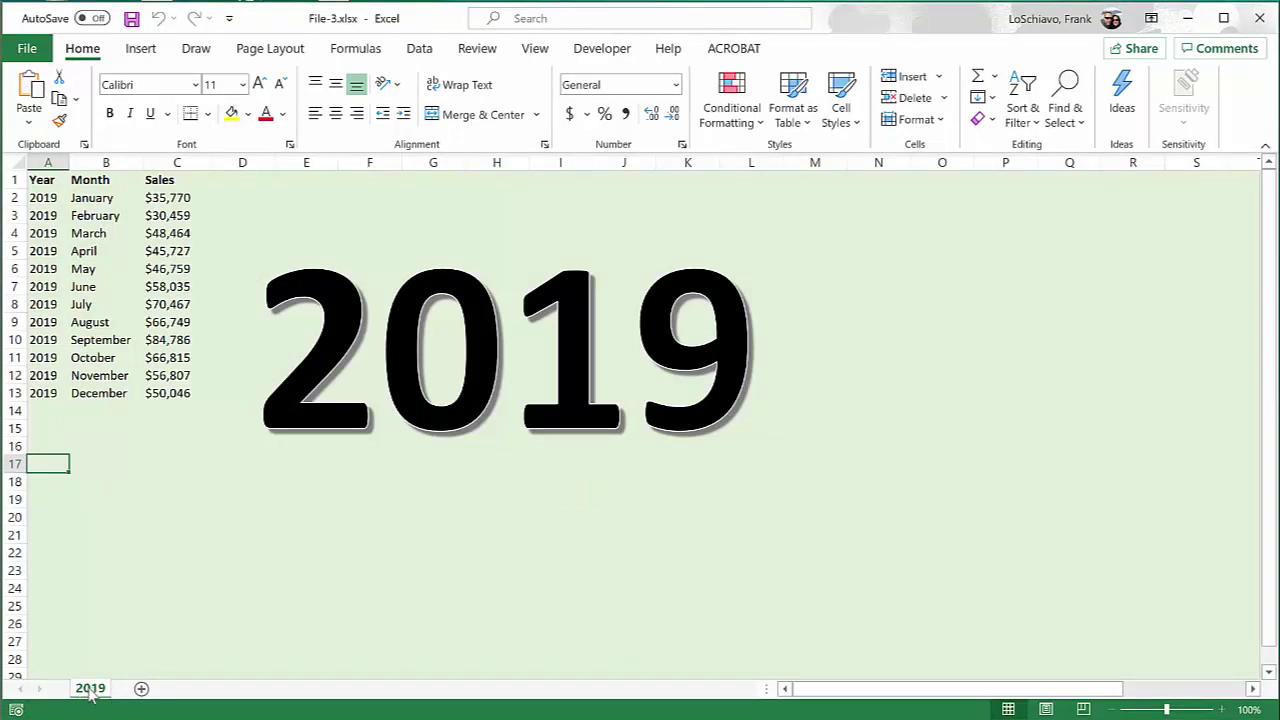
right_click(90, 690)
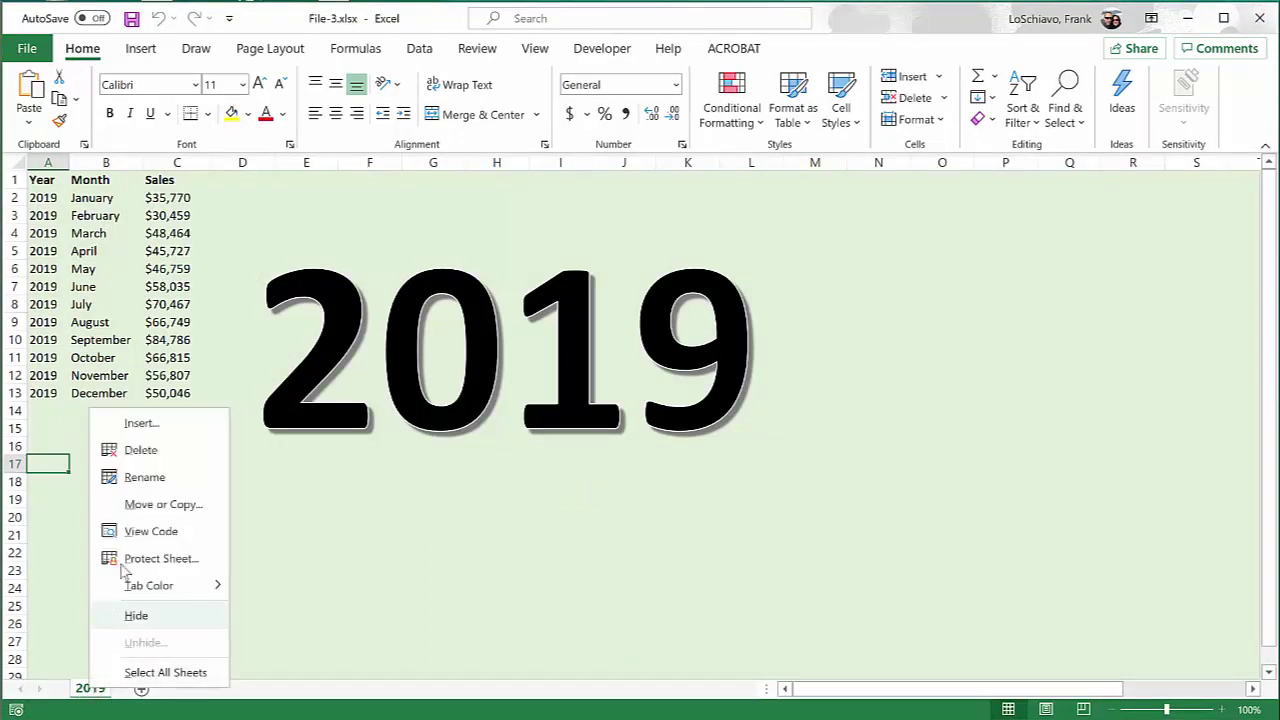
left_click(138, 505)
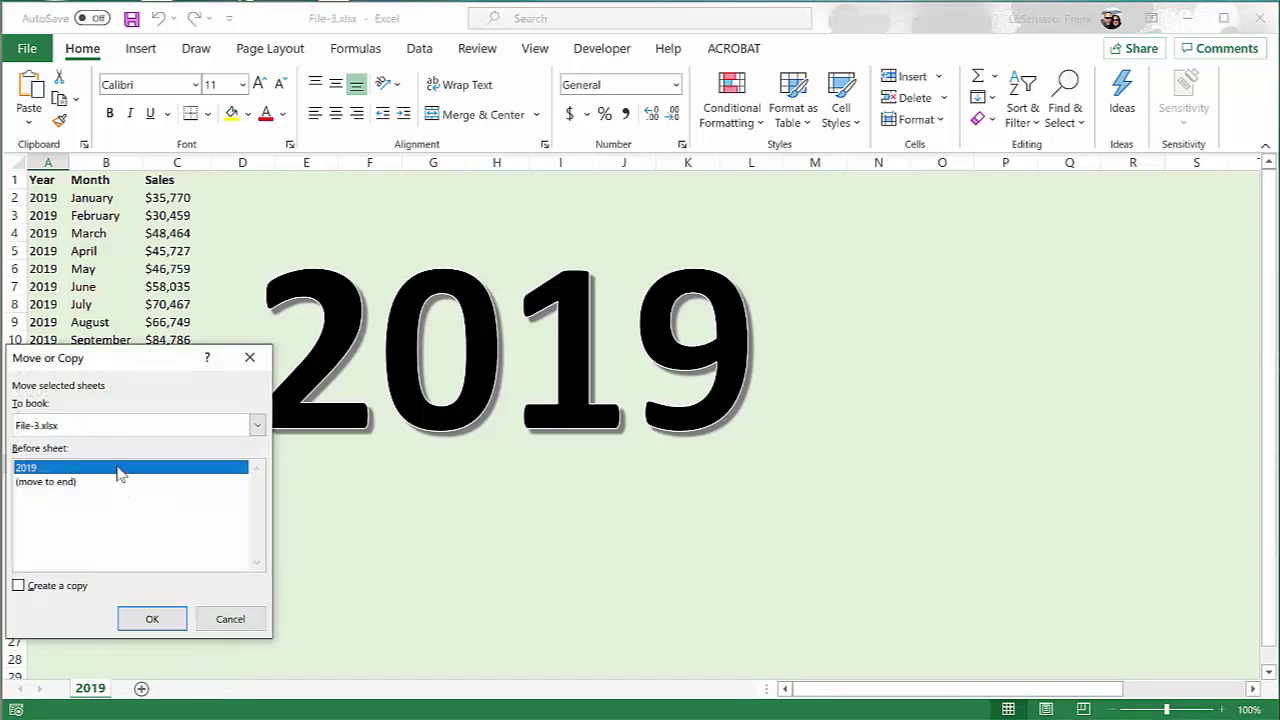
left_click(157, 427)
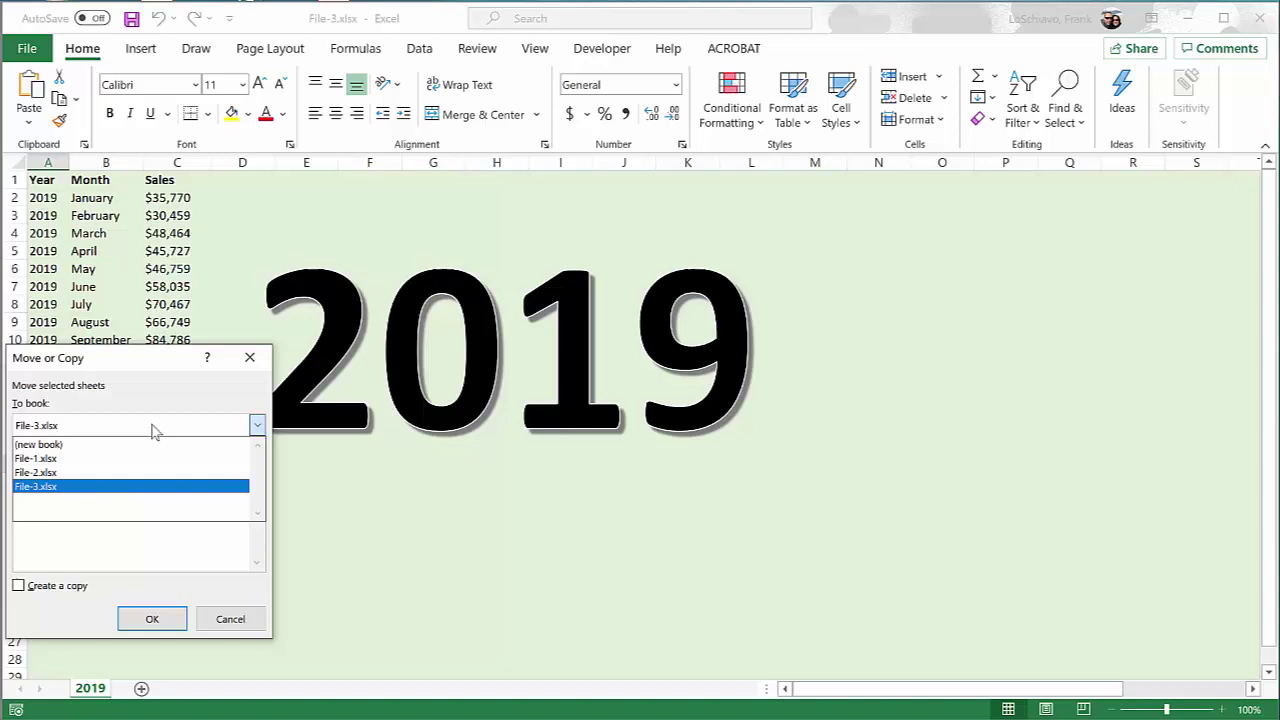
left_click(82, 458)
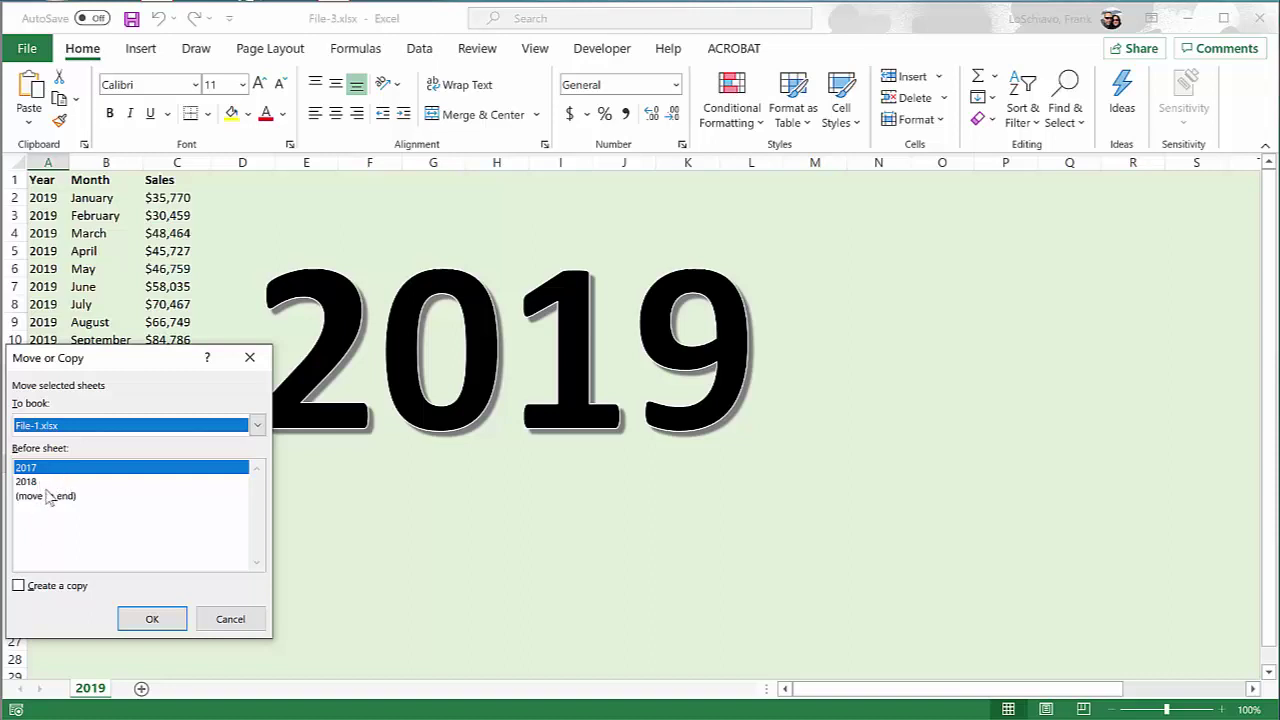
left_click(44, 500)
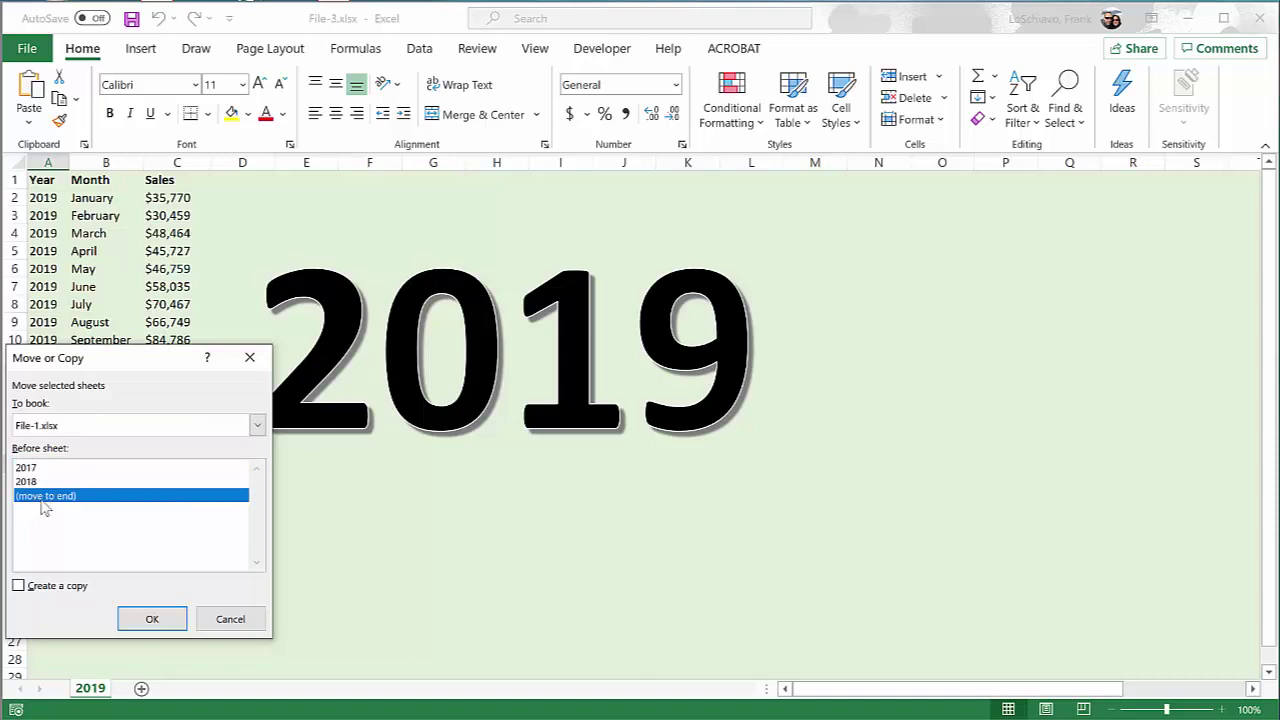
left_click(19, 586)
left_click(150, 618)
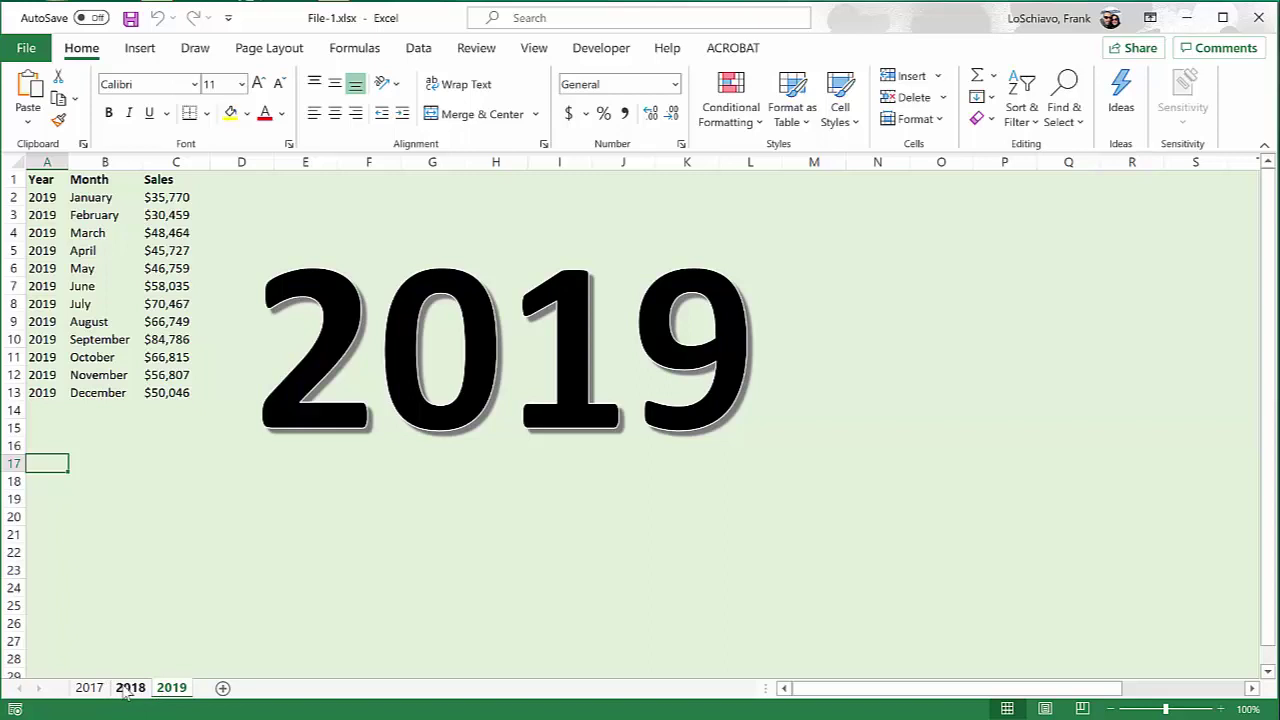
Step: View the 2018 sheet in File-1.xlsx, then return to the 2017 sheet
left_click(126, 690)
left_click(90, 690)
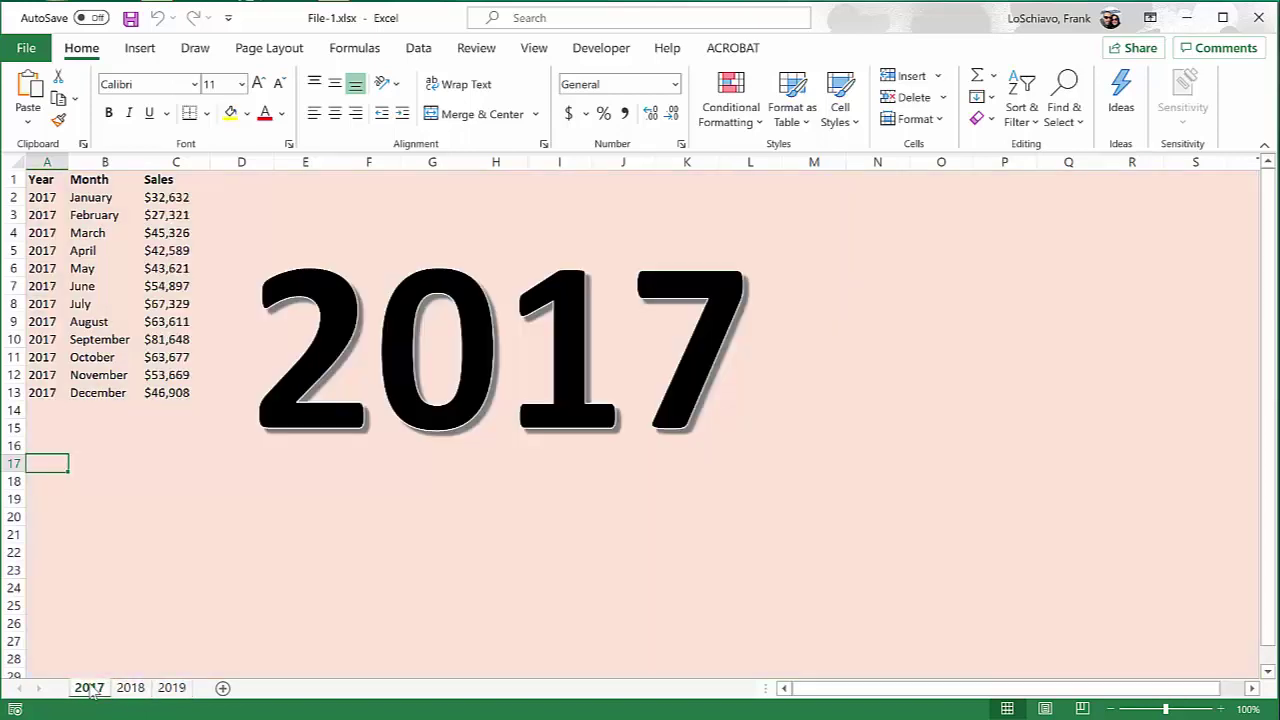